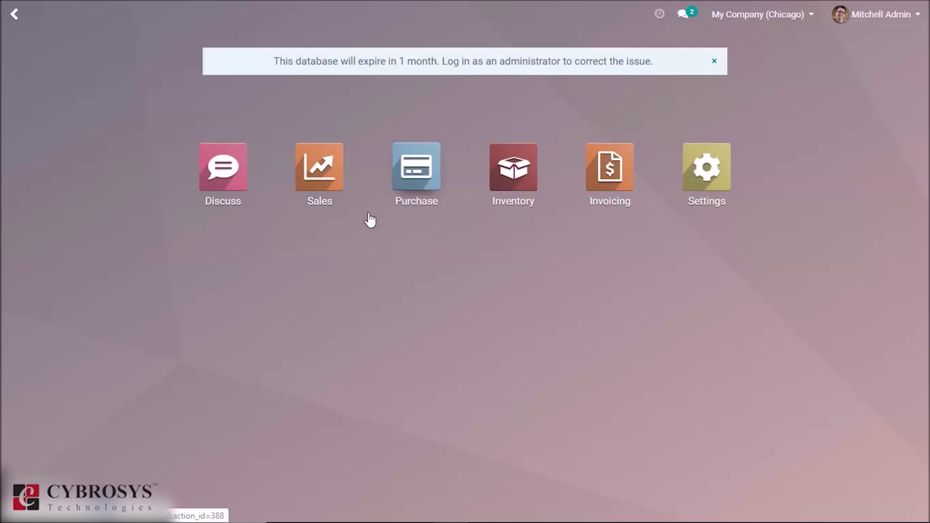
# - Open the Payment Terms list under Invoicing's Configuration menu
pyautogui.click(607, 167)
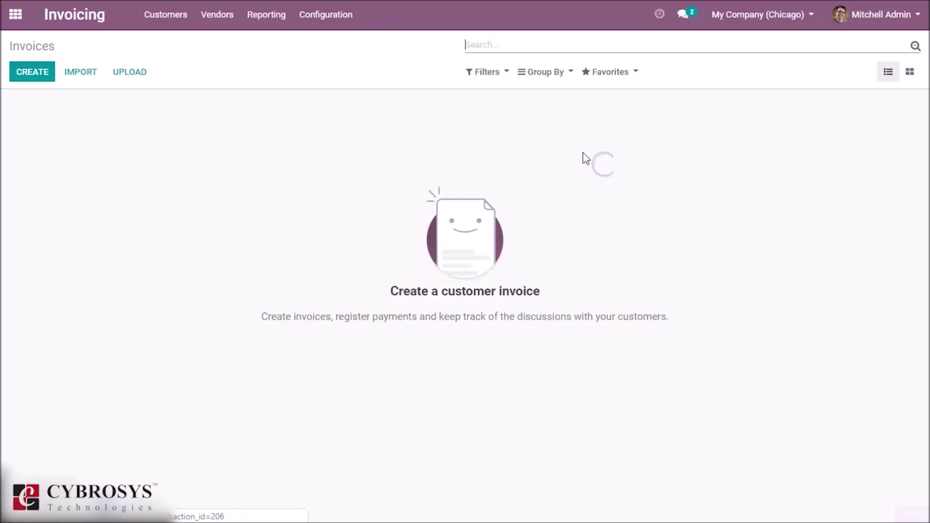
pyautogui.click(335, 19)
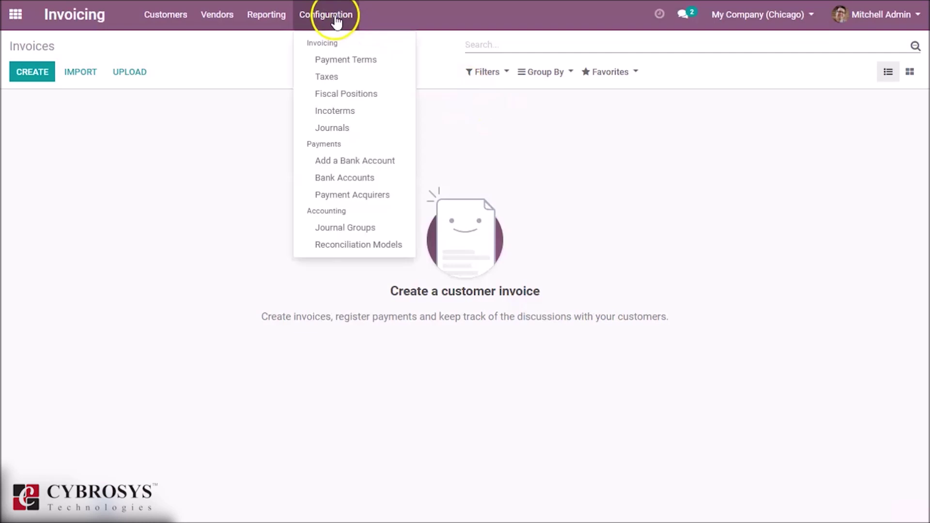
pyautogui.click(343, 60)
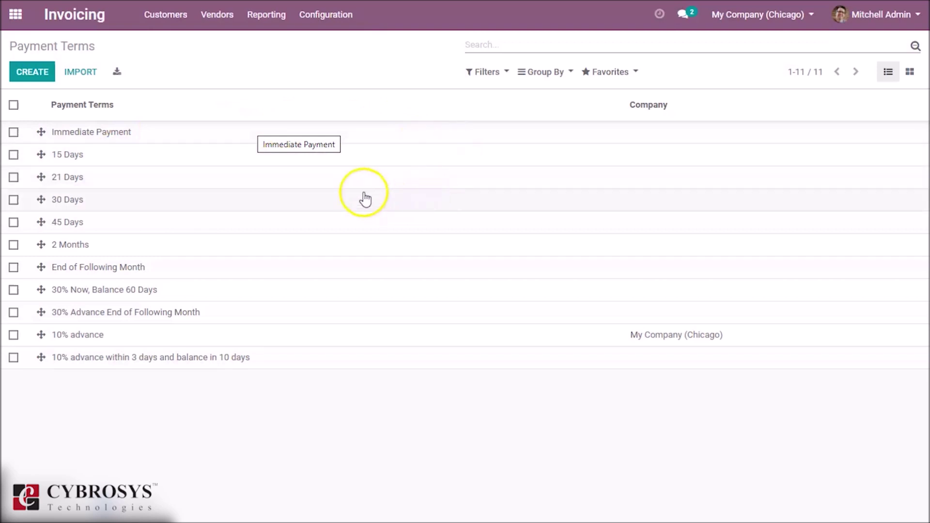
# - Create a payment term named '10% advance within 3 days and balance in 10 days', Company left empty
pyautogui.click(30, 72)
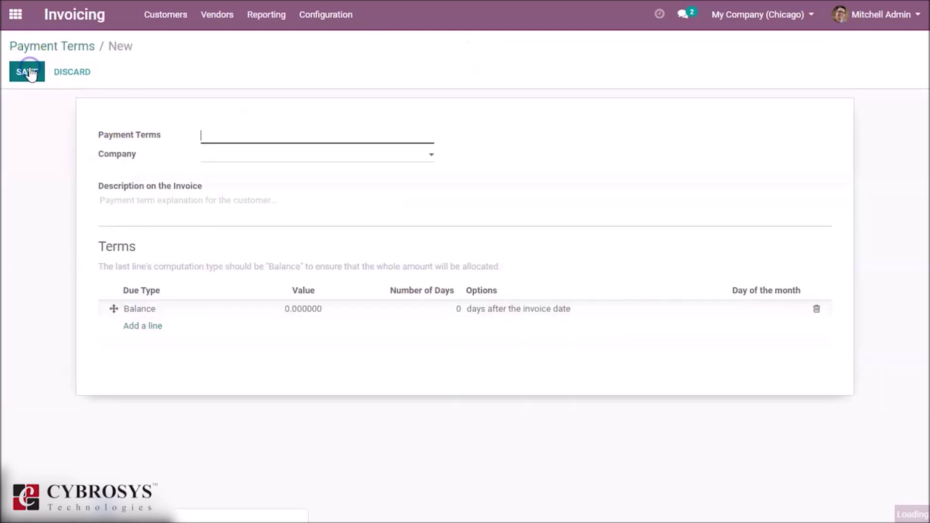
pyautogui.click(229, 137)
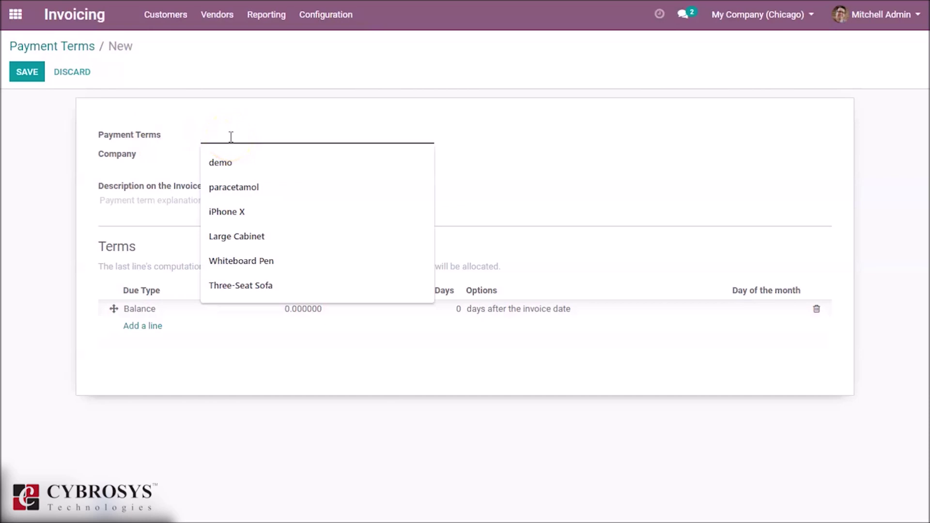
pyautogui.write('10')
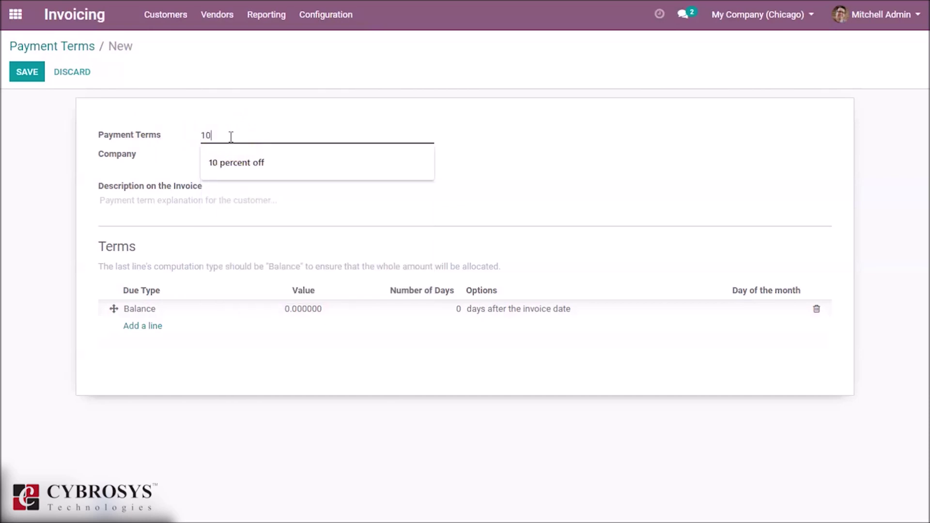
pyautogui.write('%')
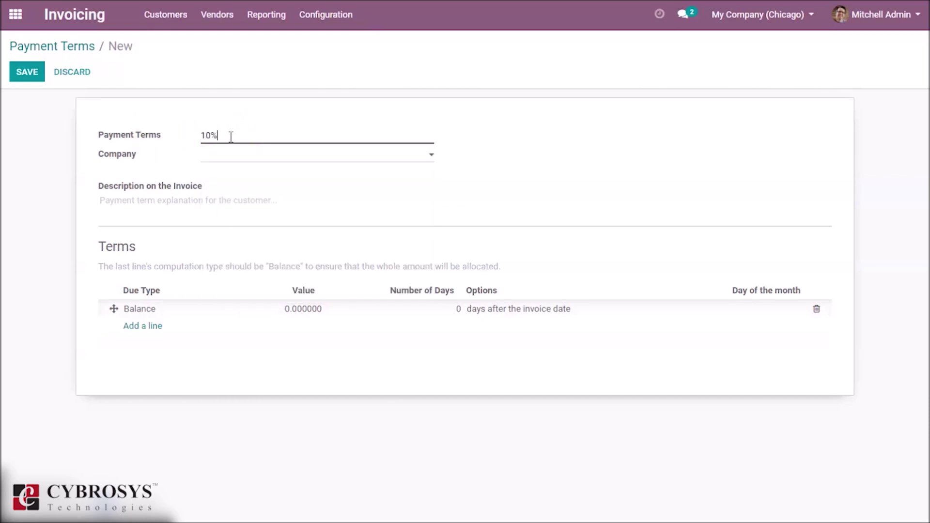
pyautogui.write(' d')
pyautogui.press('BackSpace')
pyautogui.press('BackSpace')
pyautogui.write('ad')
pyautogui.write('vance ')
pyautogui.write('within 3 ')
pyautogui.write('days an')
pyautogui.write('d bala')
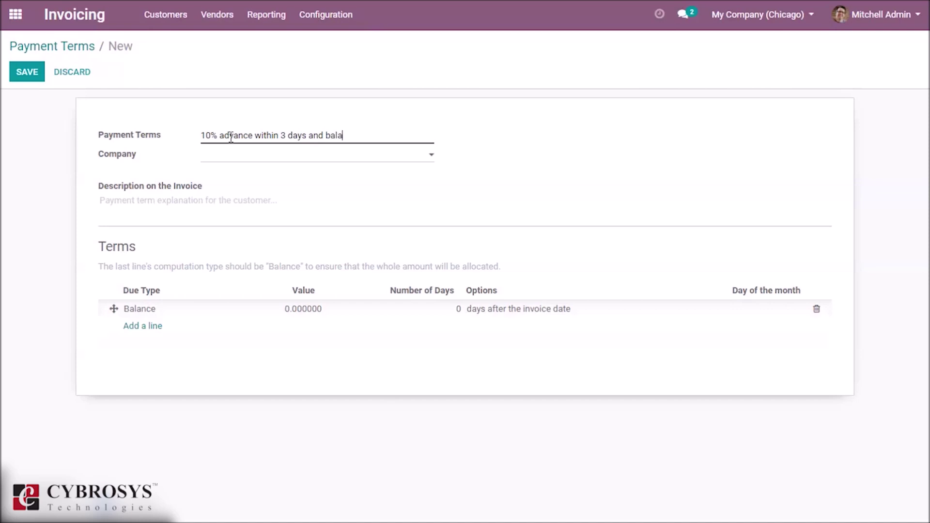
pyautogui.write('nce ')
pyautogui.write('in 10 ')
pyautogui.write('days')
pyautogui.click(285, 161)
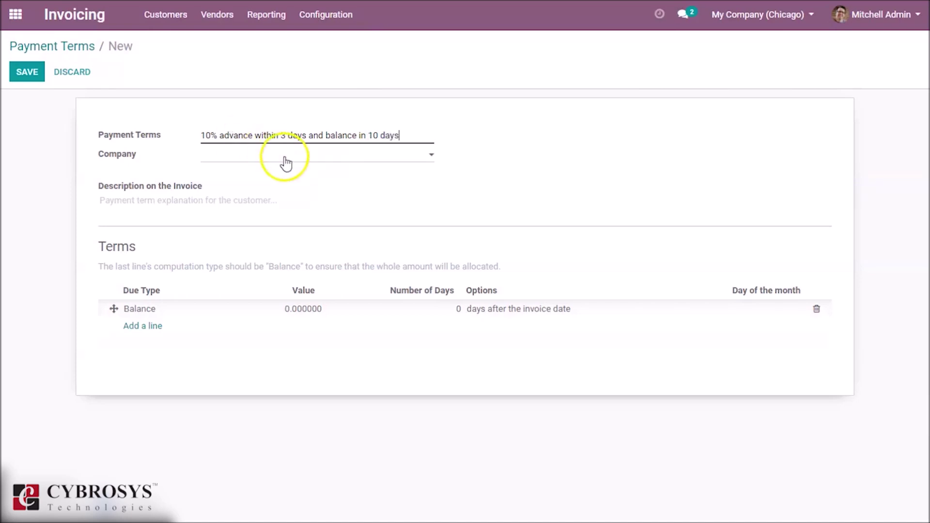
pyautogui.click(308, 160)
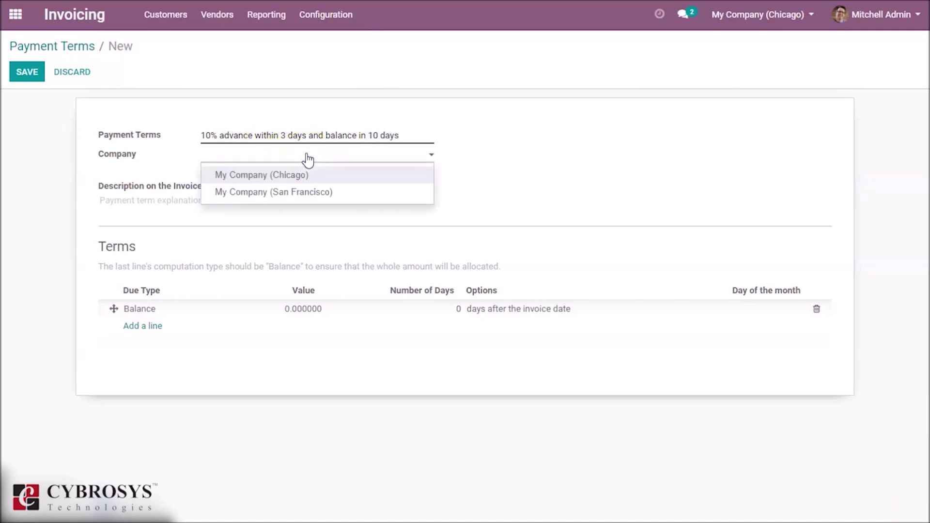
pyautogui.click(468, 155)
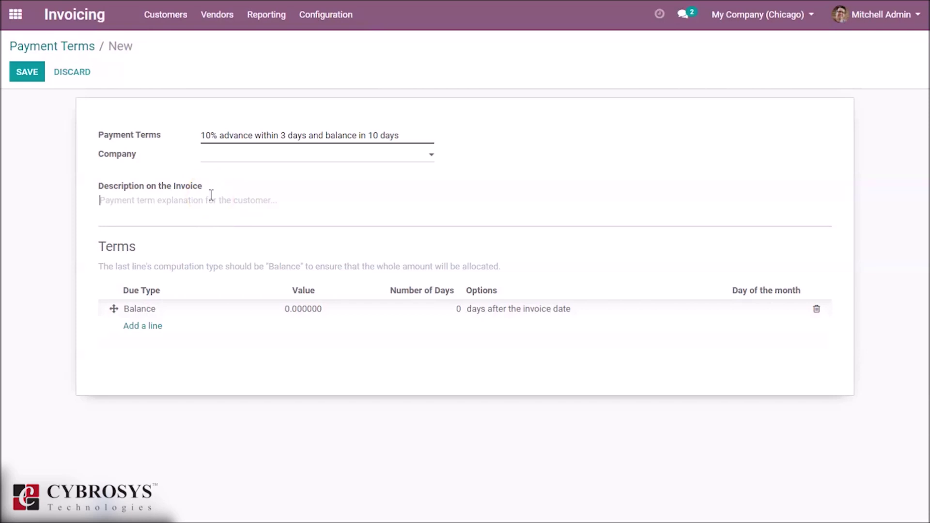
pyautogui.click(194, 198)
pyautogui.write('10')
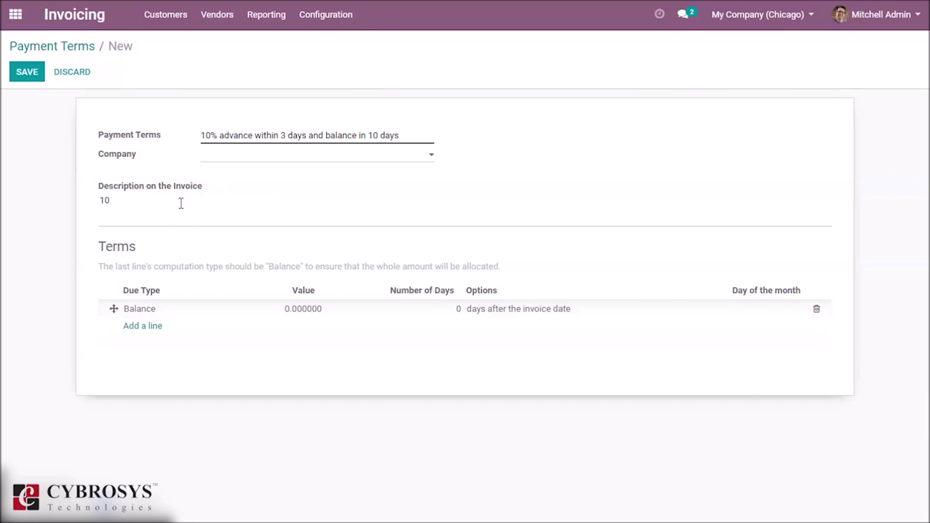
pyautogui.write('% ad')
pyautogui.write('vance')
pyautogui.write(' and balance ')
pyautogui.write('in 10 ')
pyautogui.write('days')
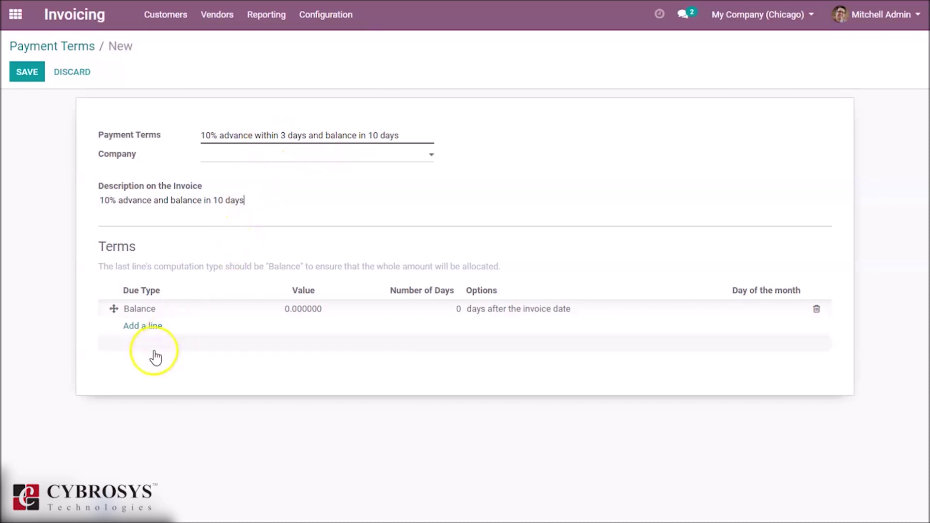
# - Add a new Percent term line with a value of 10
pyautogui.click(148, 326)
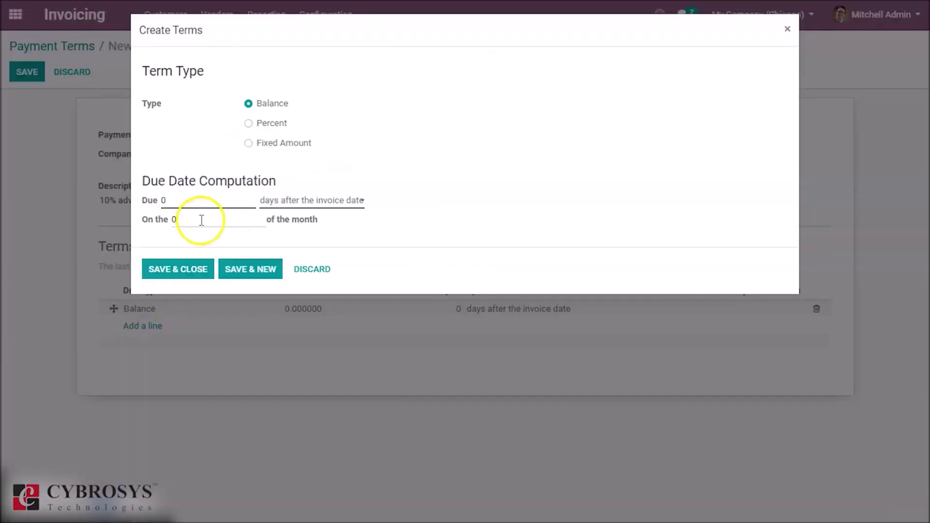
pyautogui.click(251, 120)
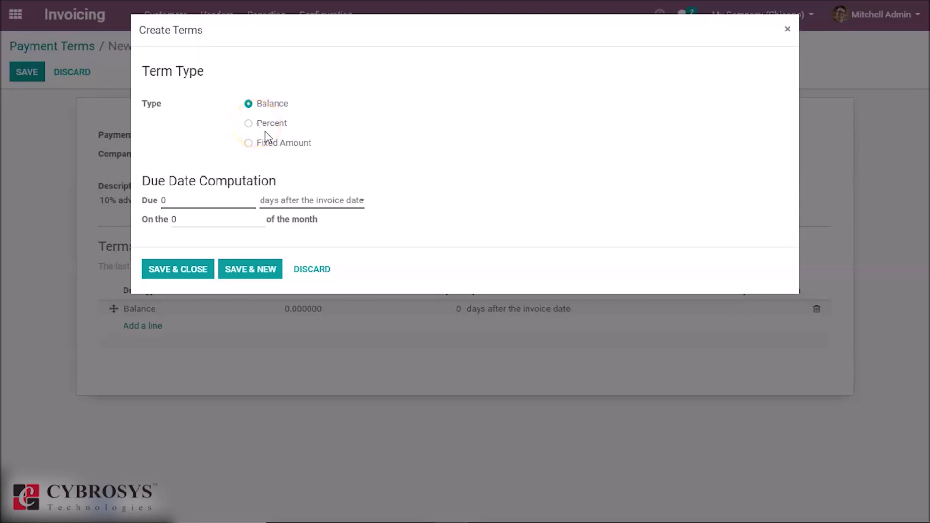
pyautogui.click(249, 126)
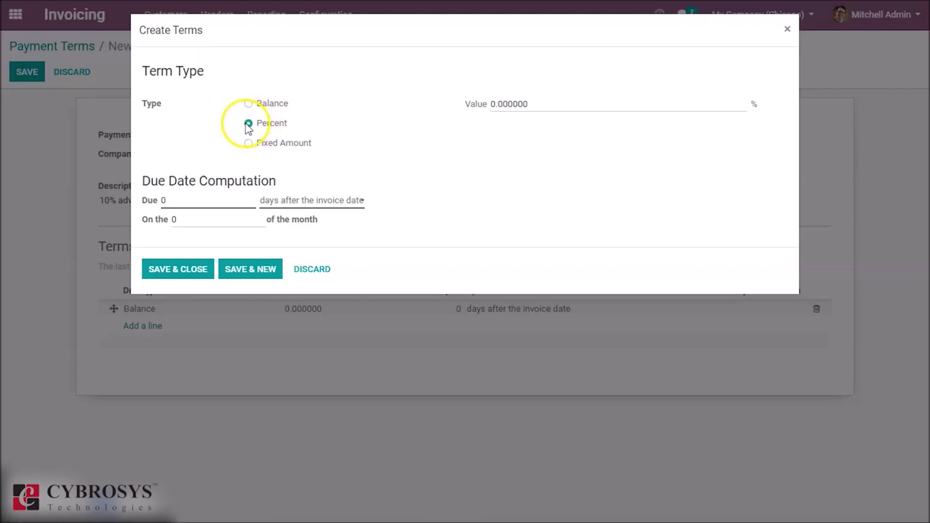
pyautogui.click(531, 102)
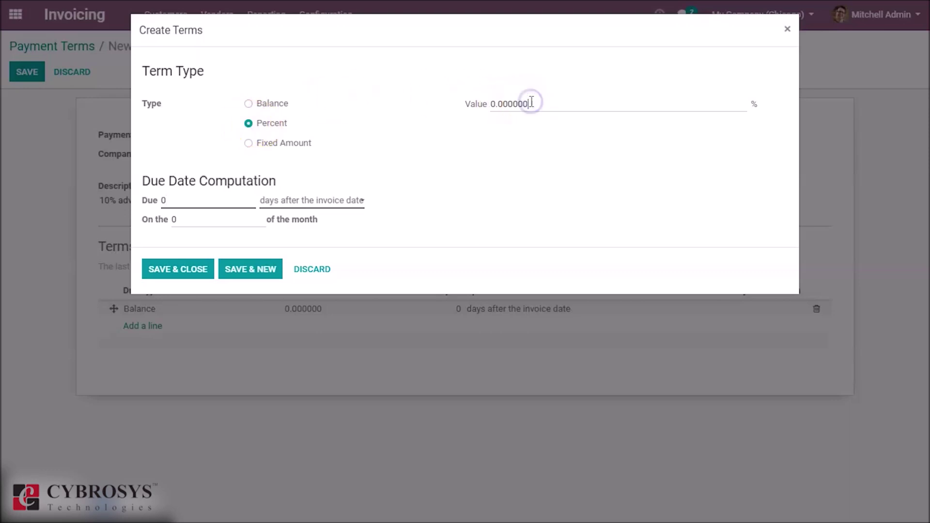
pyautogui.press('BackSpace')
pyautogui.press('BackSpace')
pyautogui.press('BackSpace')
pyautogui.press('BackSpace')
pyautogui.write('1')
pyautogui.write('0')
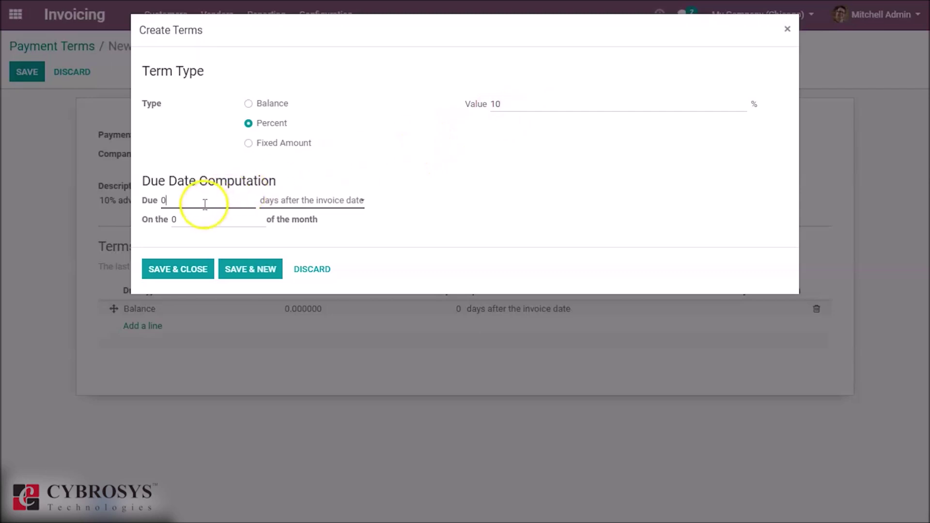
# - Make the 10% line due 3 days after the invoice date and save it
pyautogui.press('BackSpace')
pyautogui.write('3')
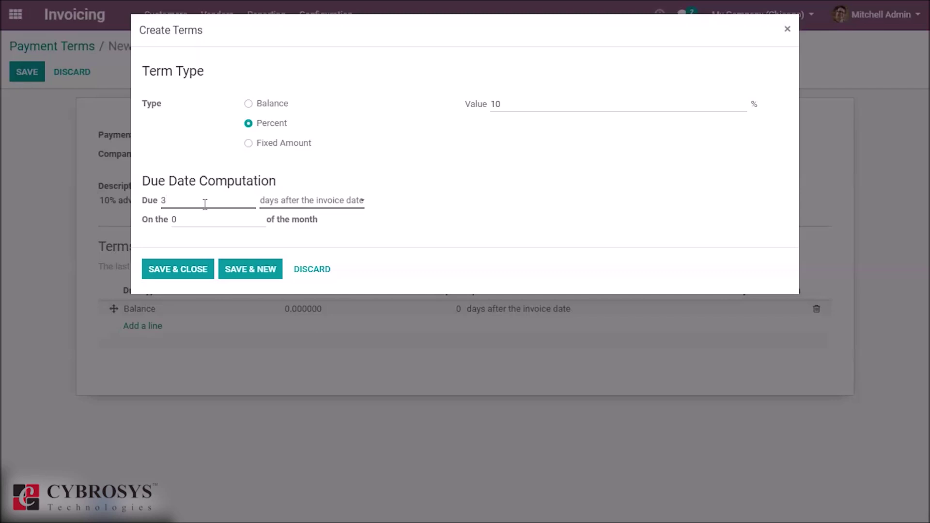
pyautogui.click(318, 199)
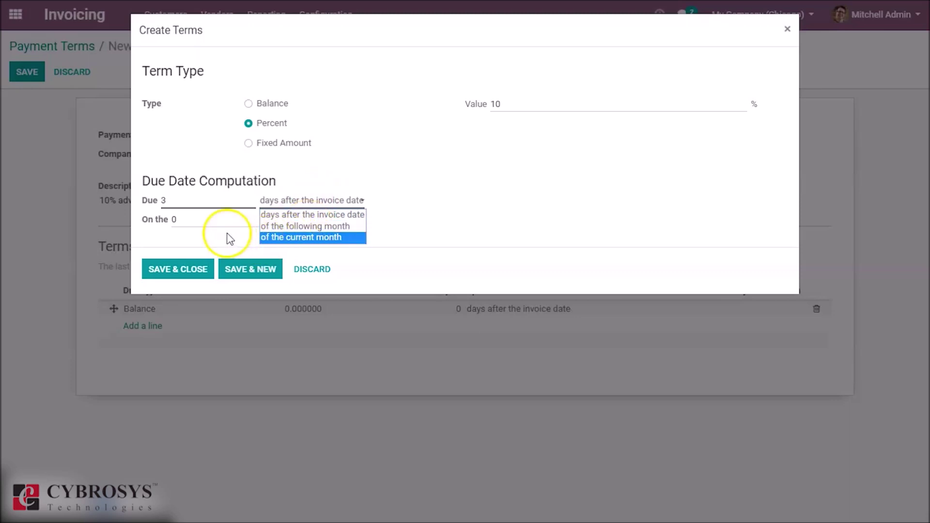
pyautogui.click(220, 227)
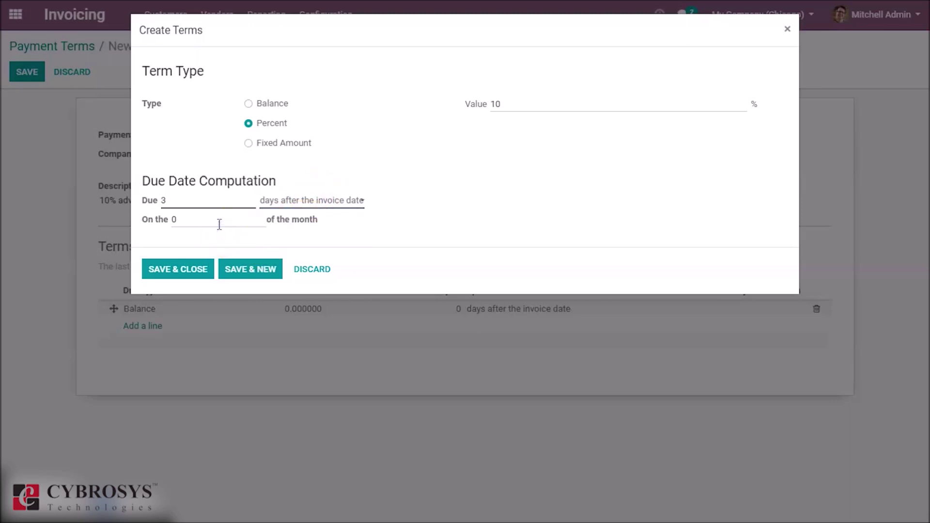
pyautogui.click(219, 224)
pyautogui.click(219, 224)
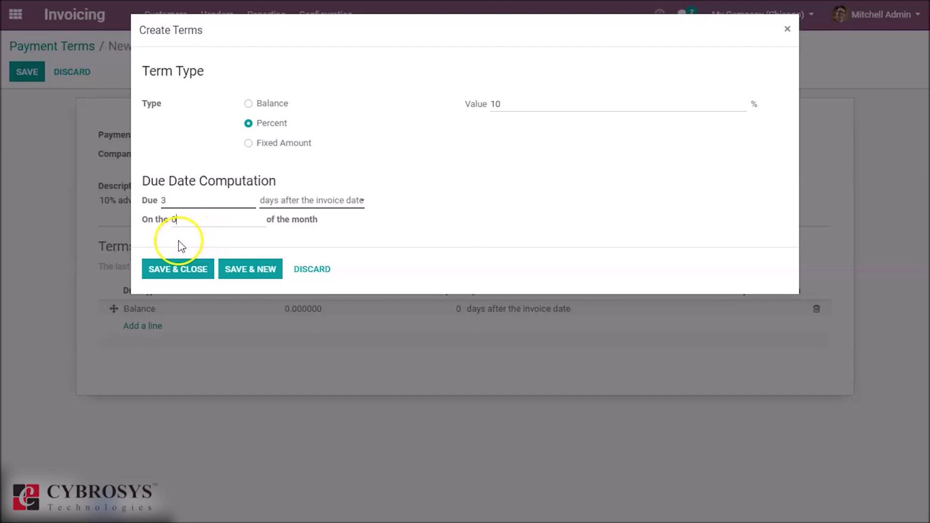
pyautogui.click(178, 269)
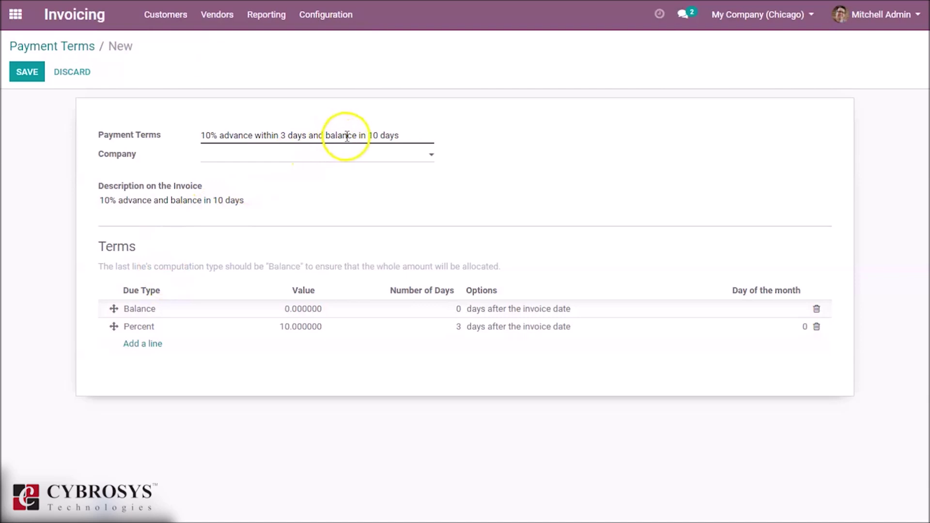
# - Set the Balance line due 10 days after the invoice date
pyautogui.click(247, 306)
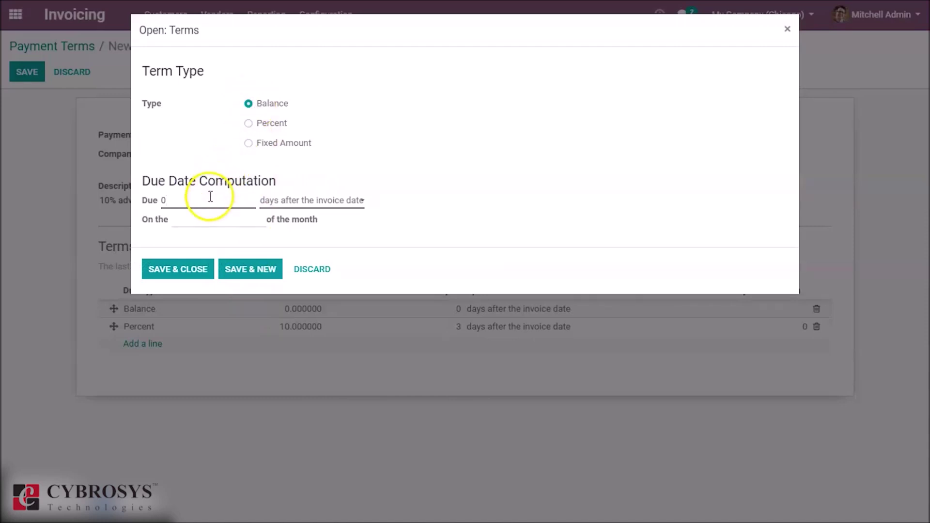
pyautogui.press('BackSpace')
pyautogui.write('10')
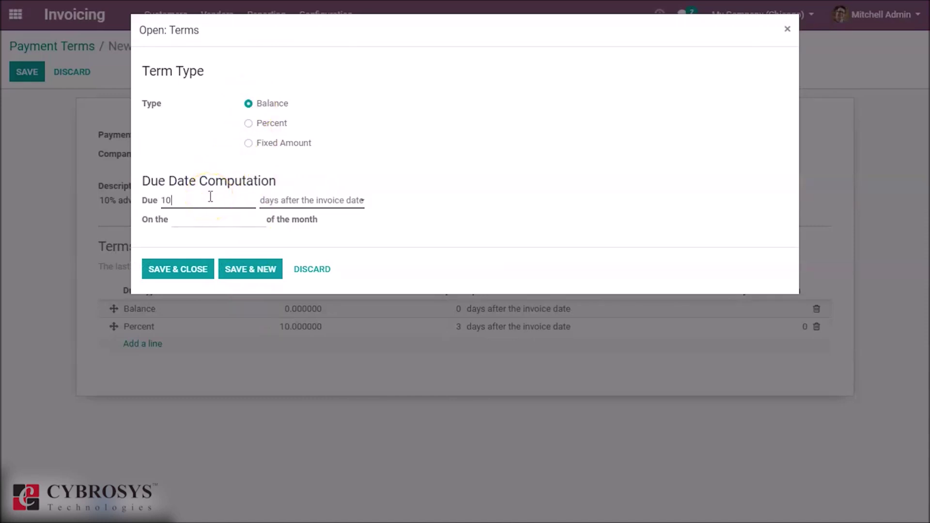
pyautogui.click(176, 275)
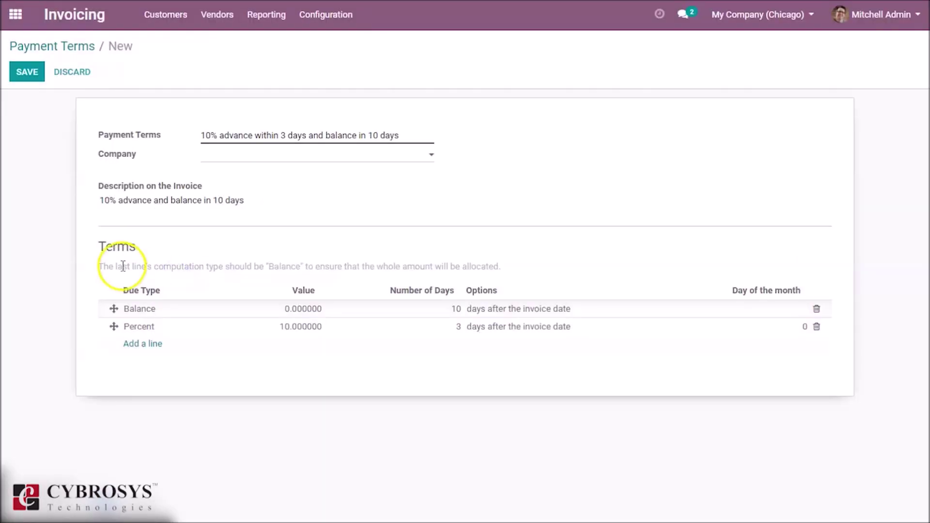
# - Move the Balance line below the 10% line and save the payment term
pyautogui.click(182, 303)
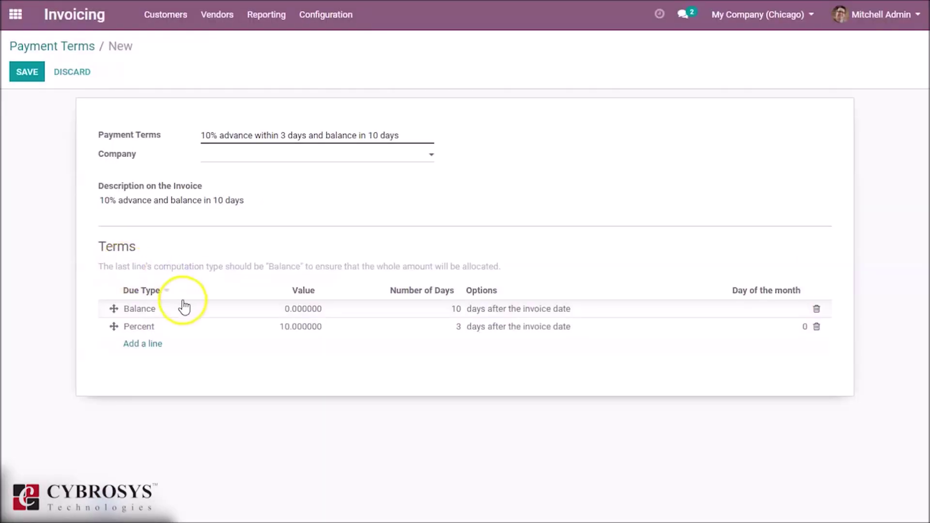
pyautogui.click(114, 309)
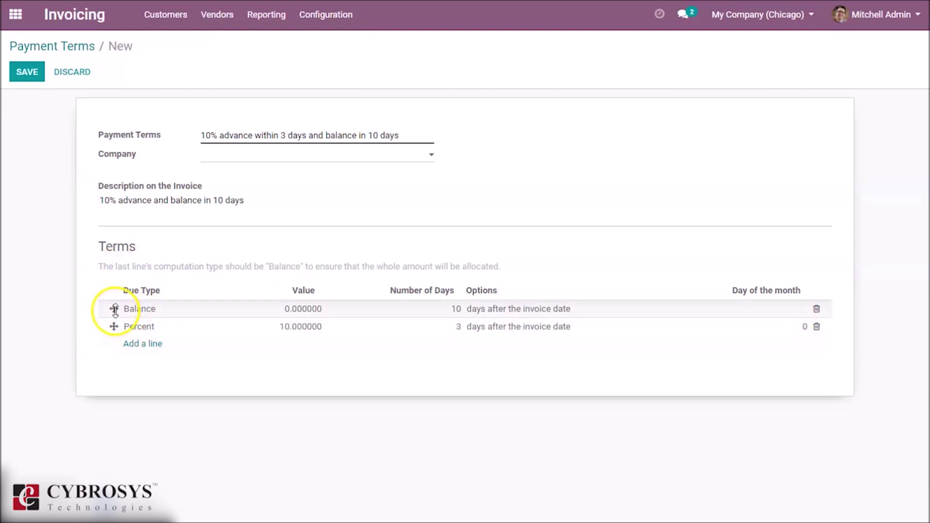
pyautogui.moveTo(116, 309); pyautogui.dragTo(115, 329)
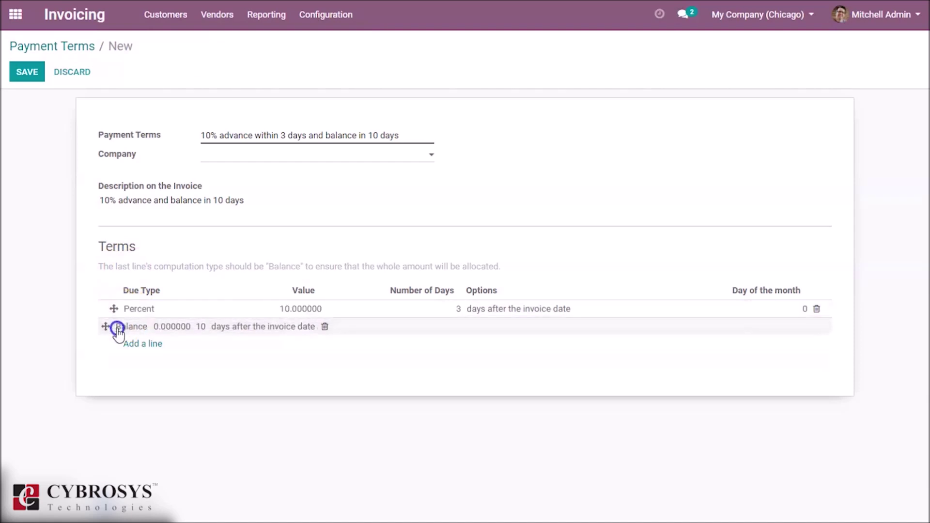
pyautogui.click(24, 77)
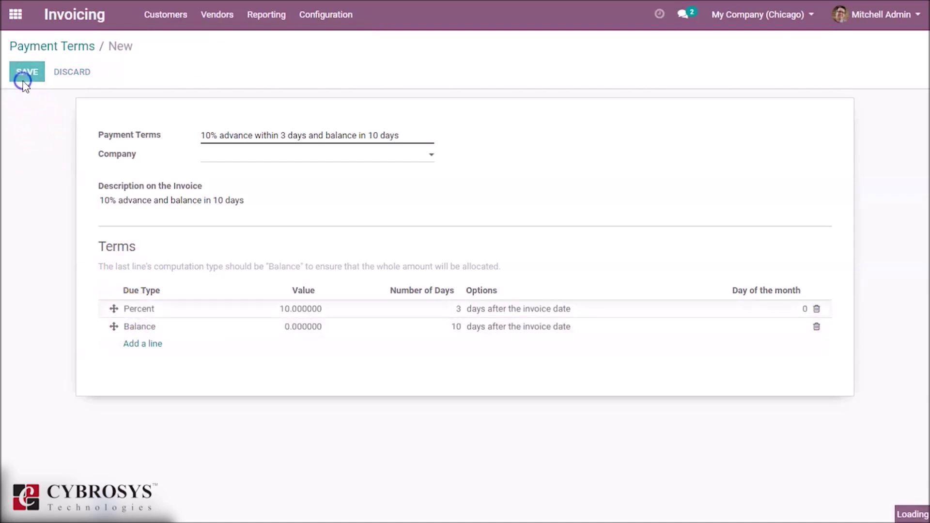
# - Create a new Sales quotation with Azure Interior as the customer
pyautogui.click(16, 14)
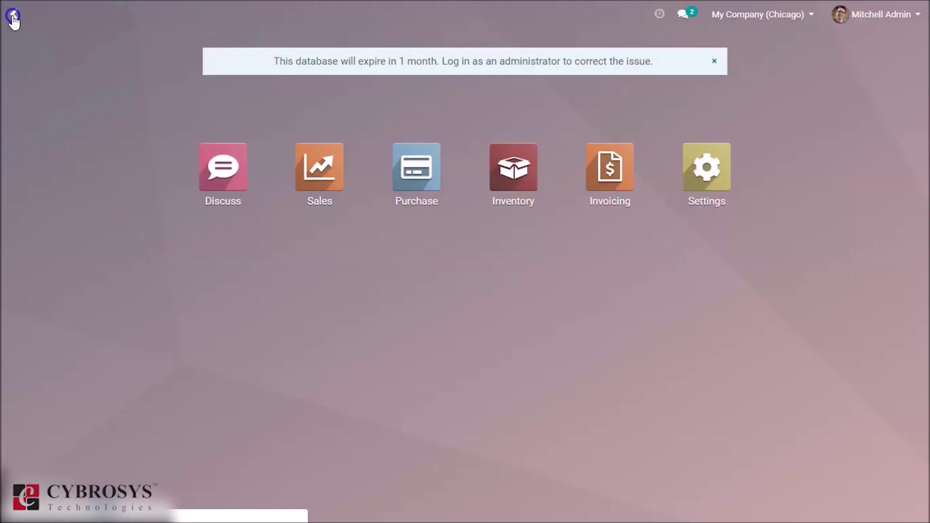
pyautogui.click(309, 163)
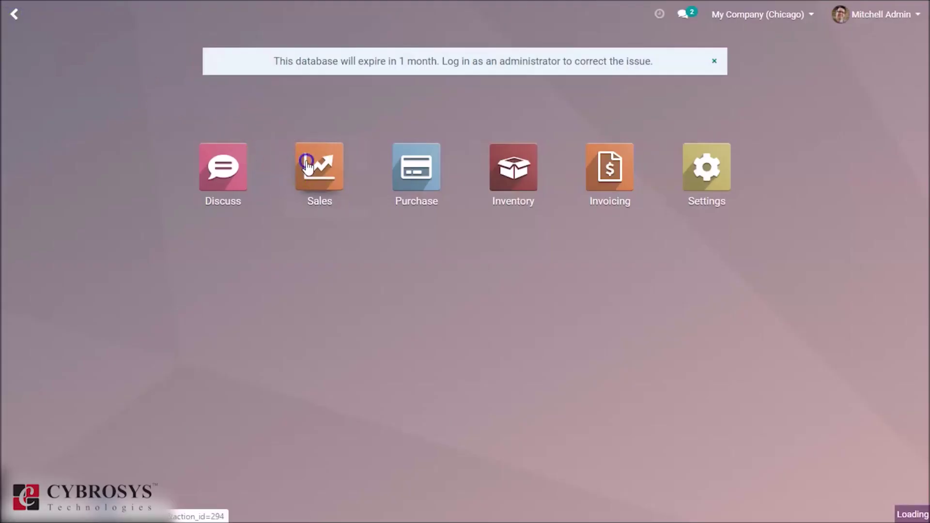
pyautogui.click(32, 75)
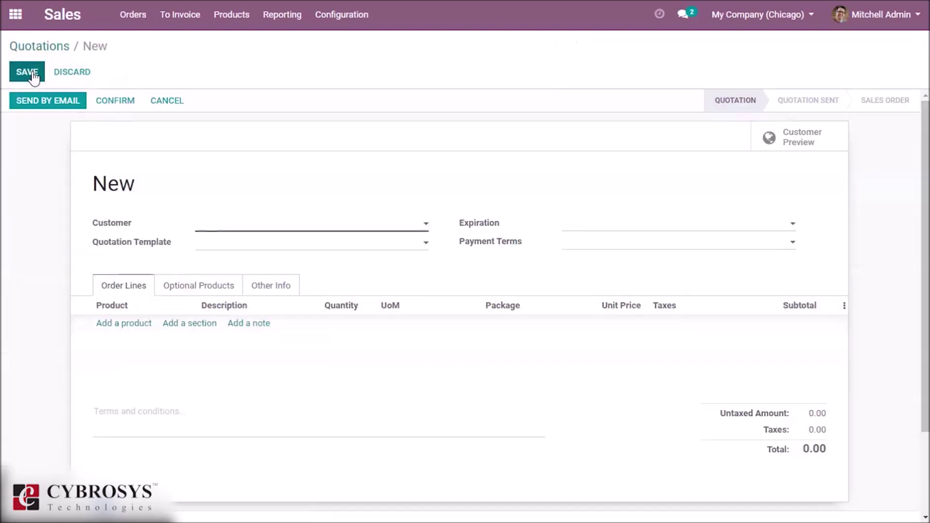
pyautogui.click(301, 218)
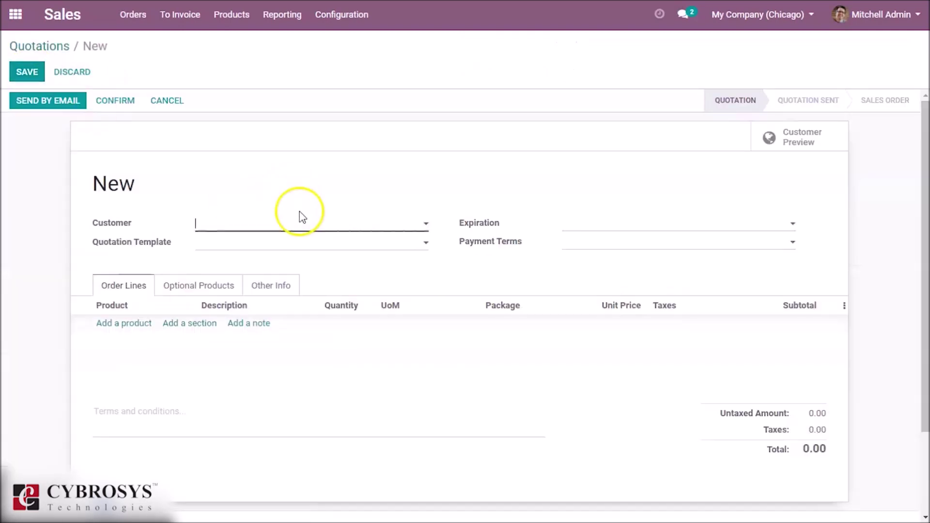
pyautogui.click(291, 226)
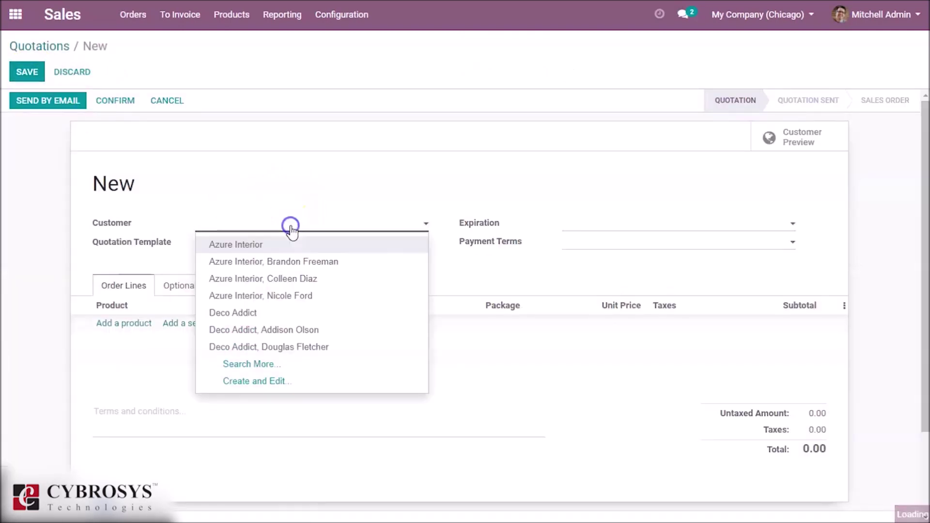
pyautogui.click(283, 244)
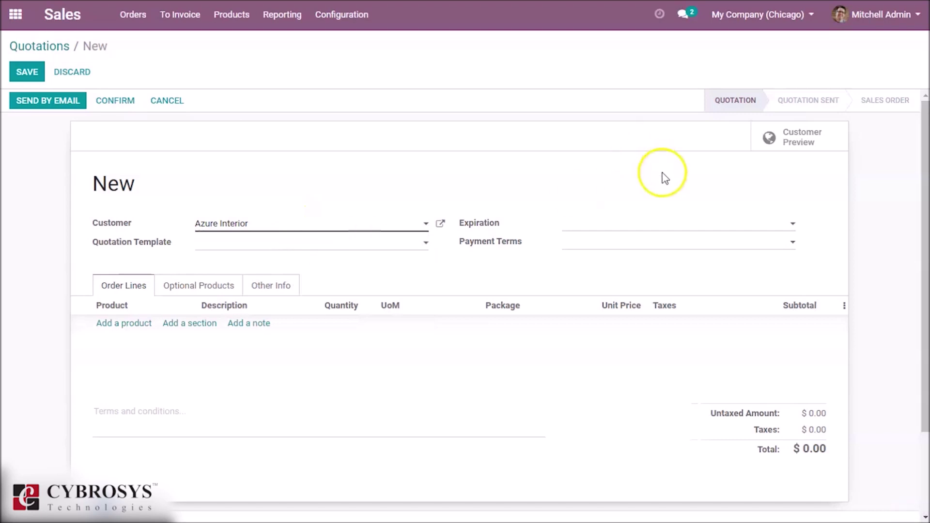
pyautogui.click(662, 243)
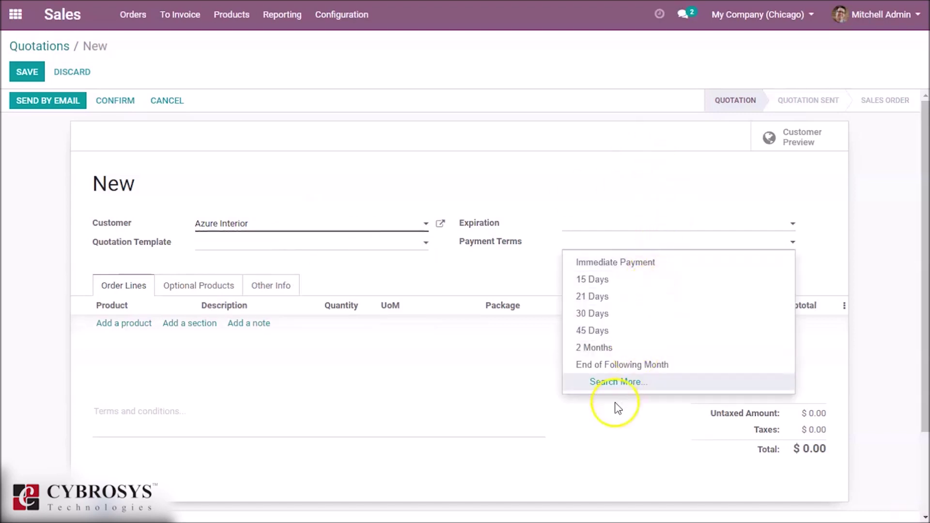
# - Choose '10% advance within 3 days and balance in 10 days' from all saved payment terms
pyautogui.click(618, 390)
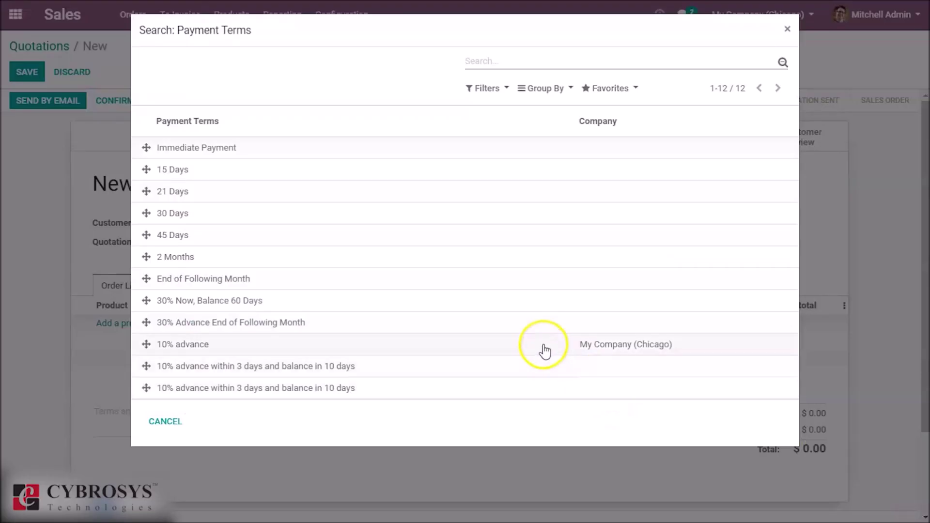
pyautogui.click(280, 387)
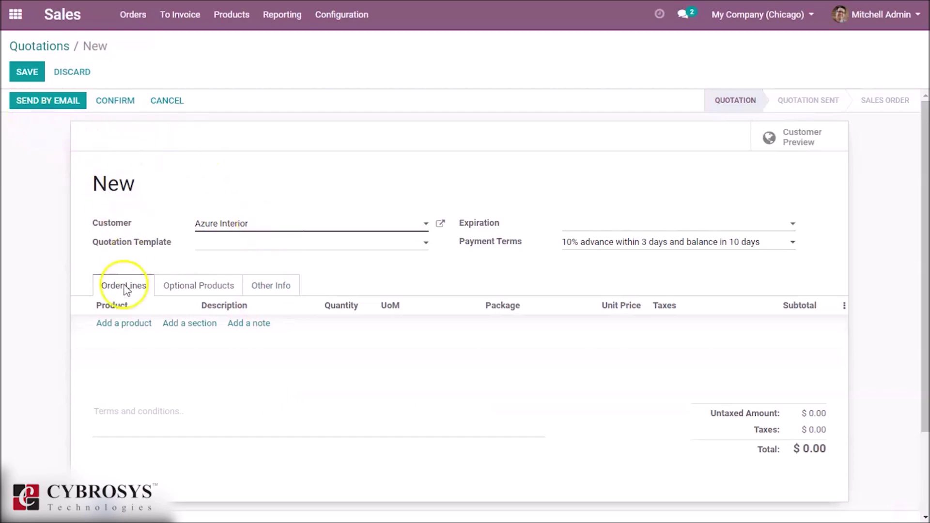
# - Add a [DESK0004] Customizable Desk line at 800.40 and save the quotation as S00023
pyautogui.click(122, 324)
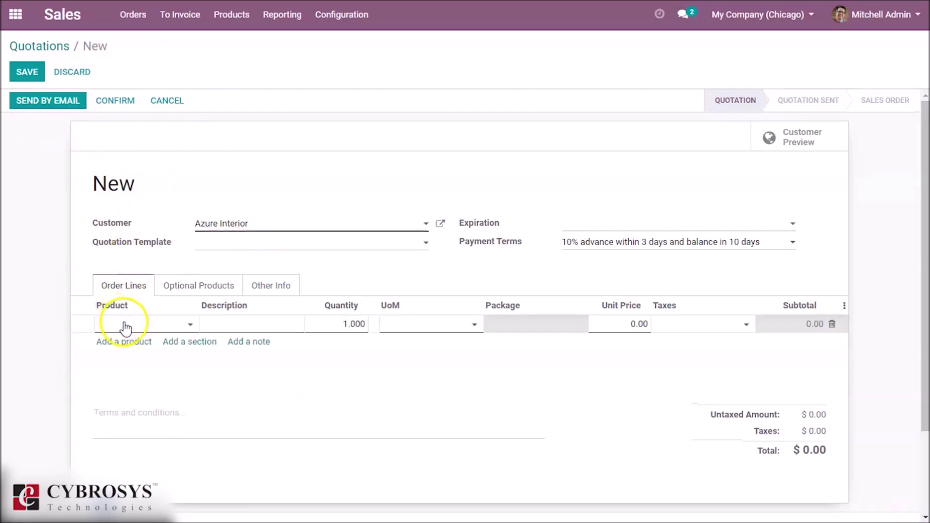
pyautogui.click(122, 323)
pyautogui.click(133, 345)
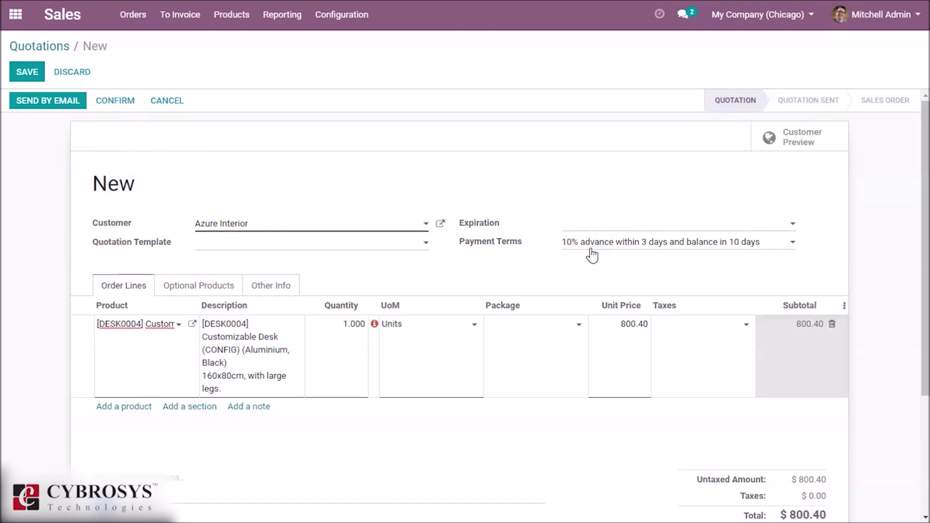
pyautogui.click(551, 250)
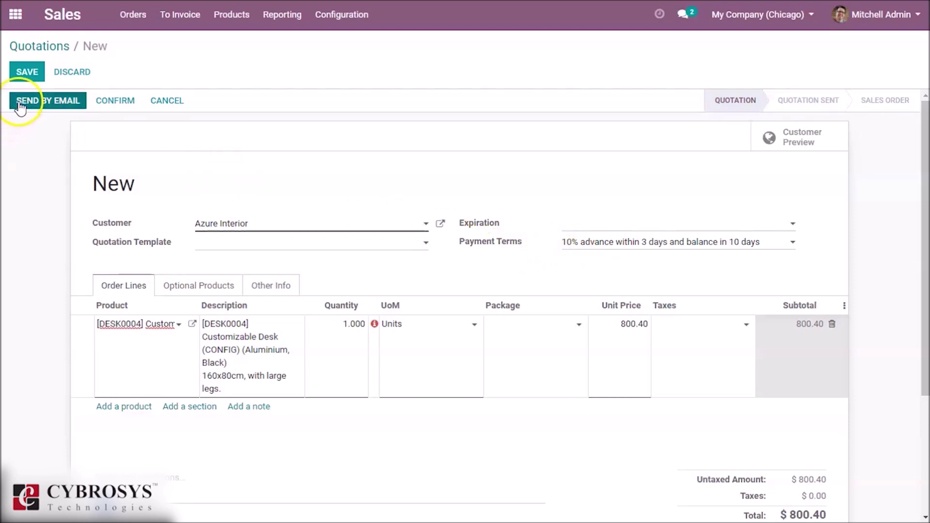
pyautogui.click(22, 75)
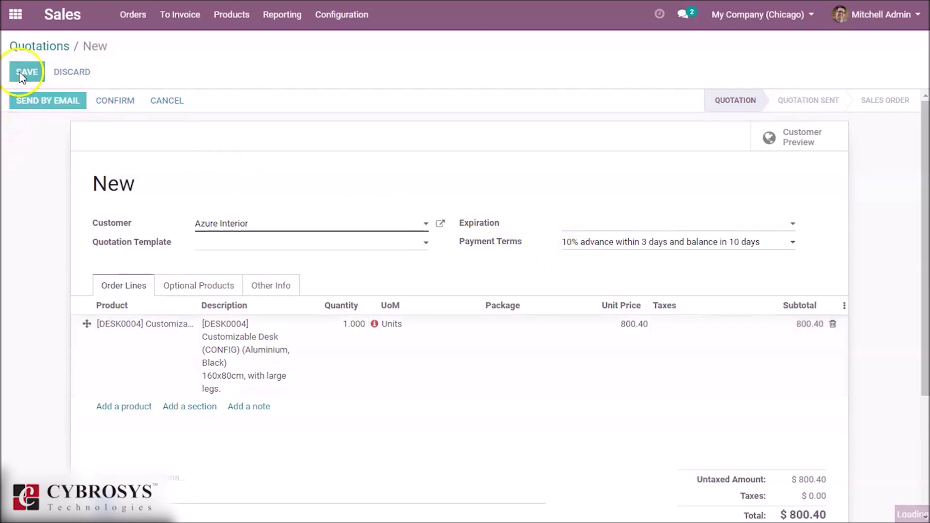